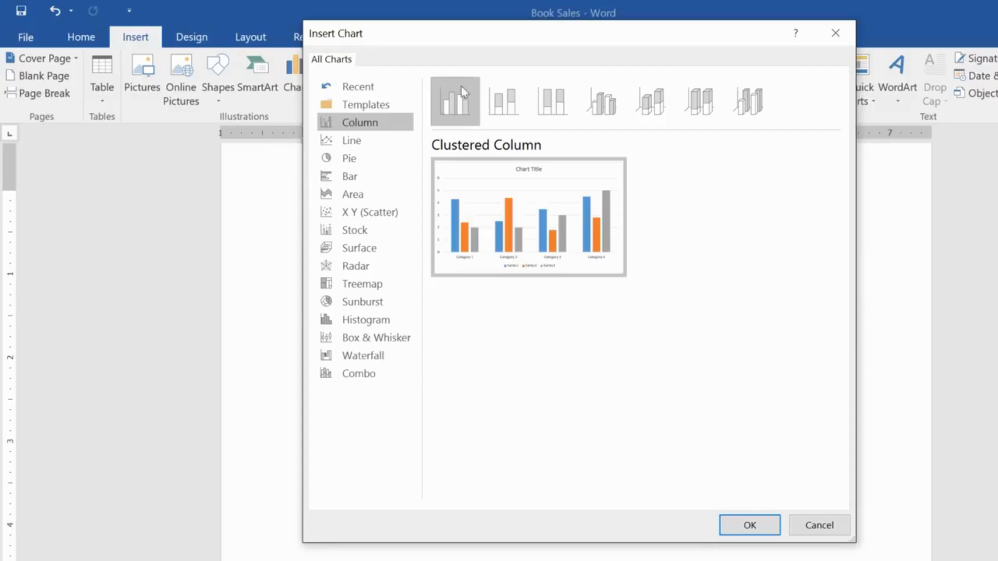
# Step: Insert a 3-D Clustered Column chart into the report and enlarge its data sheet window
pyautogui.click(499, 95)
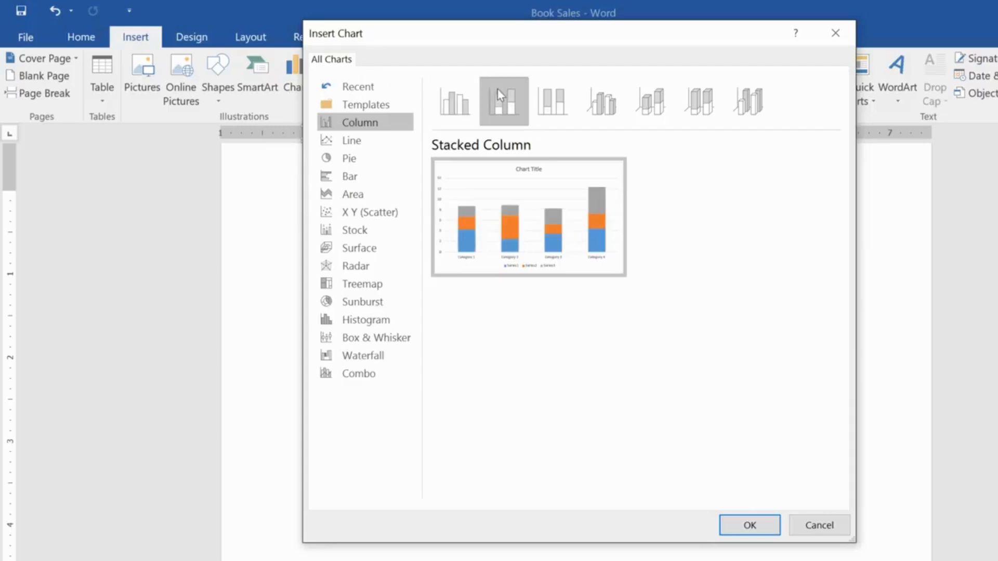
pyautogui.click(552, 97)
pyautogui.click(599, 92)
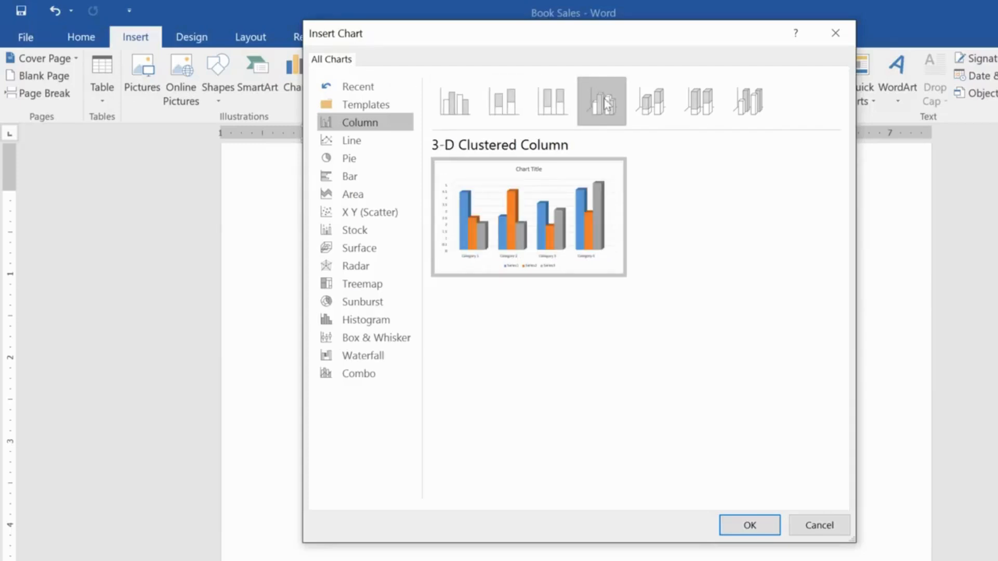
pyautogui.click(766, 529)
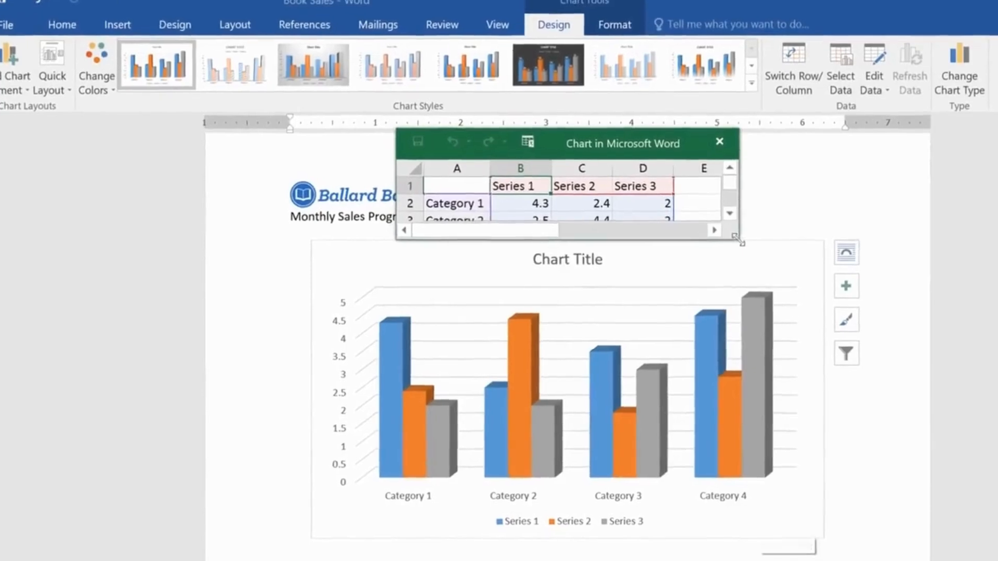
pyautogui.moveTo(737, 239); pyautogui.dragTo(934, 330)
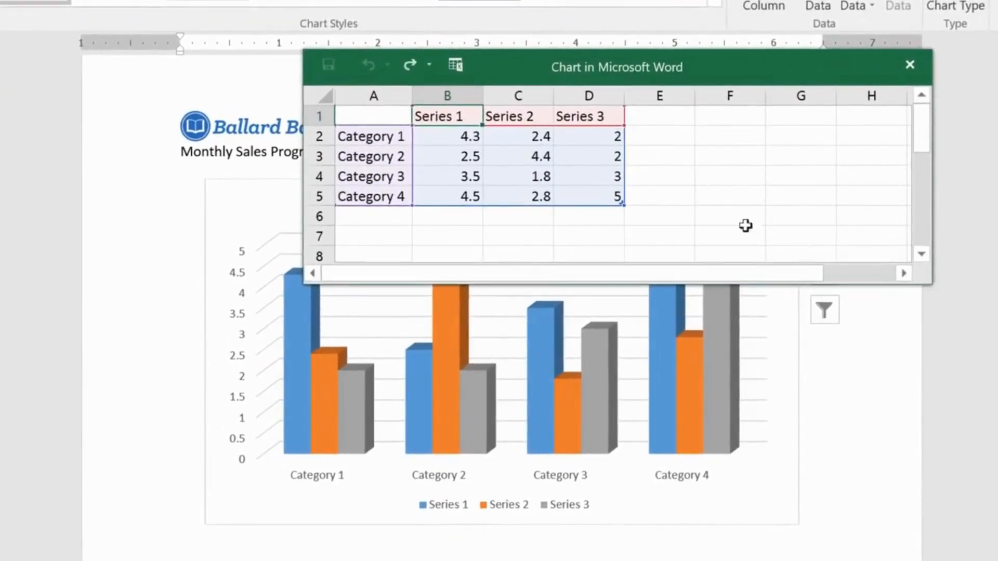
# Step: Enter the chart categories Classics, Romance, Sci-Fi Fantasy, Mystery and Young Adult in cells A2 to A6
pyautogui.click(399, 136)
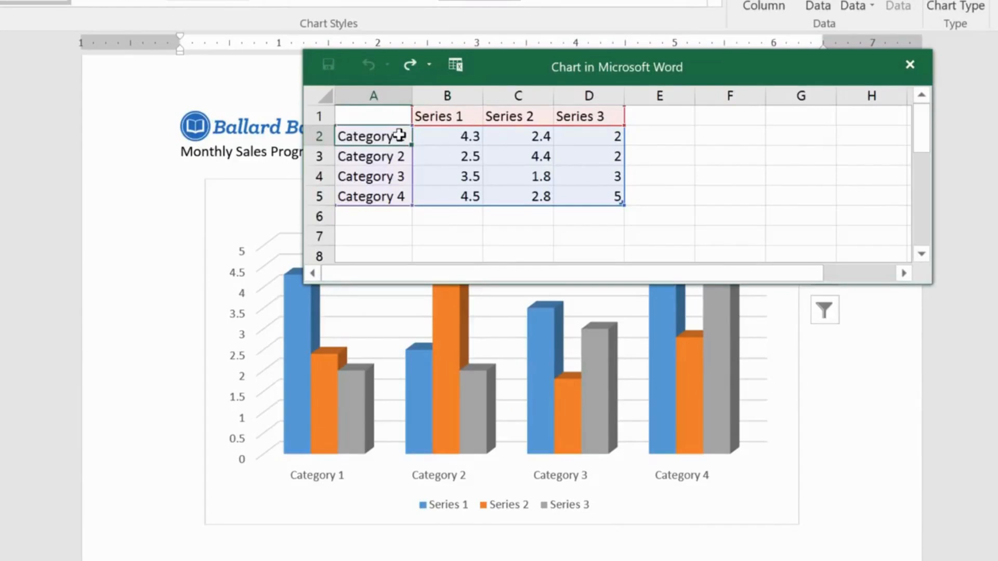
pyautogui.write('Classics')
pyautogui.press('Return')
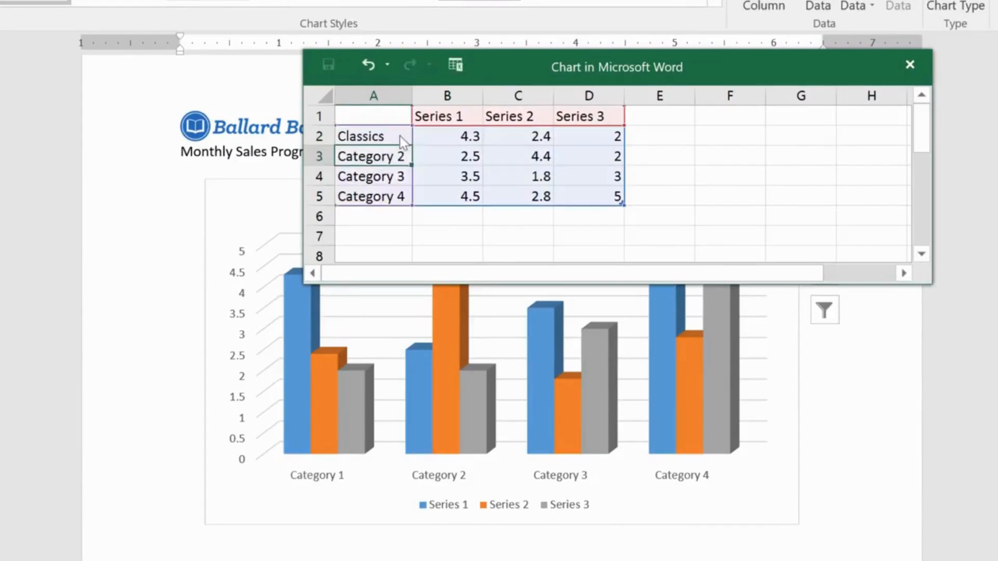
pyautogui.write('Romance')
pyautogui.press('Return')
pyautogui.write('Sc')
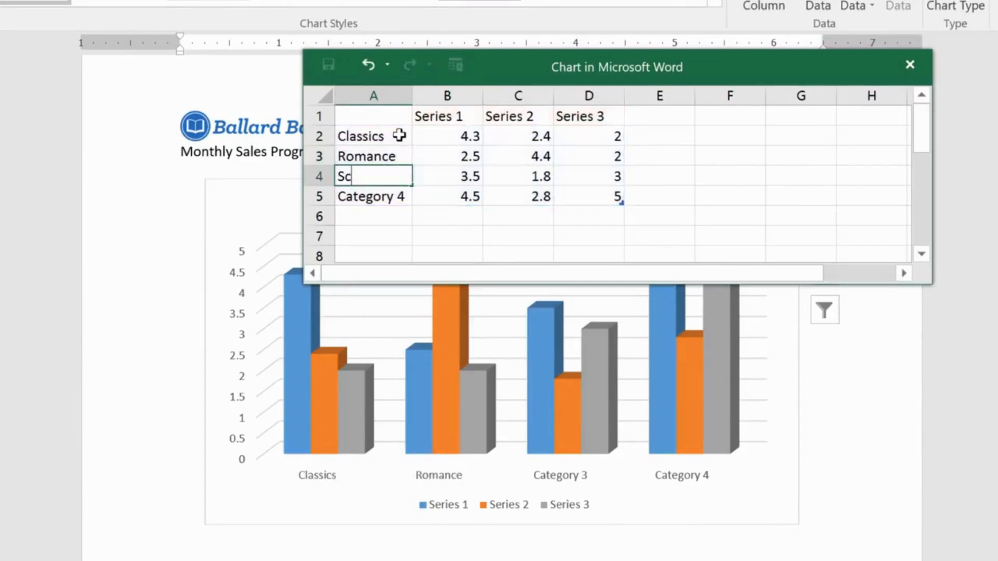
pyautogui.write('i-Fi Fantasy')
pyautogui.press('Return')
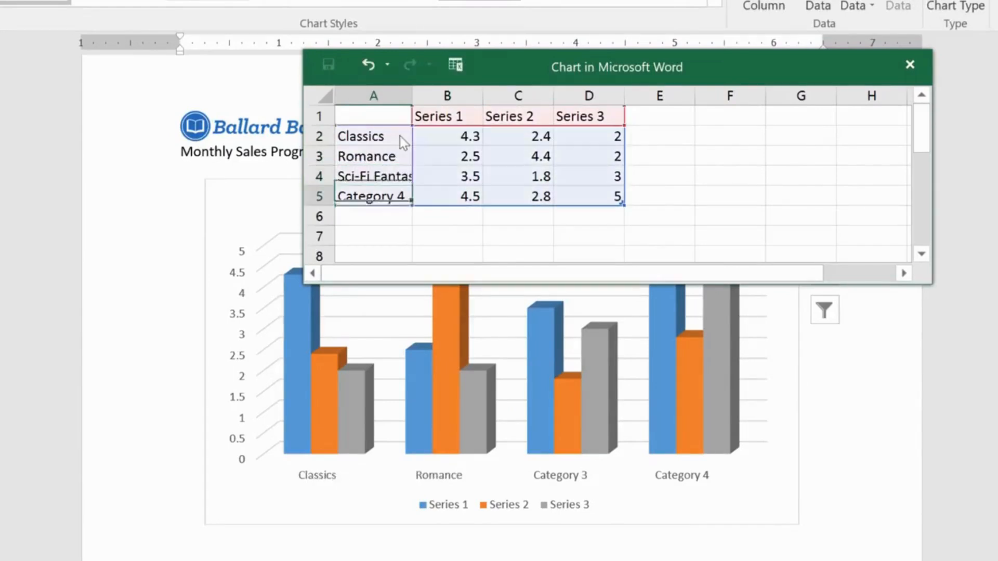
pyautogui.write('Mystery')
pyautogui.press('Return')
pyautogui.write('You')
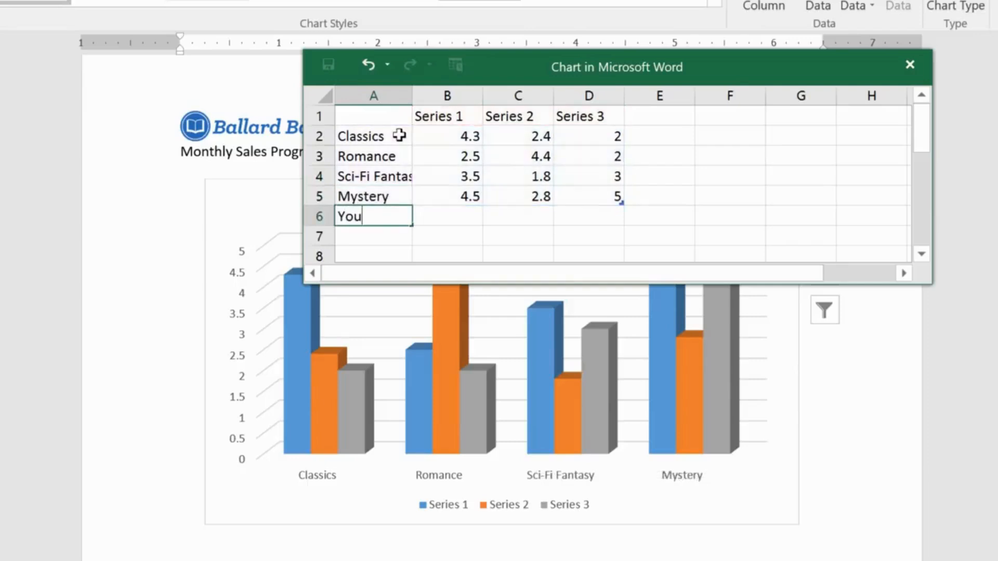
pyautogui.write('ng Adult')
pyautogui.press('Return')
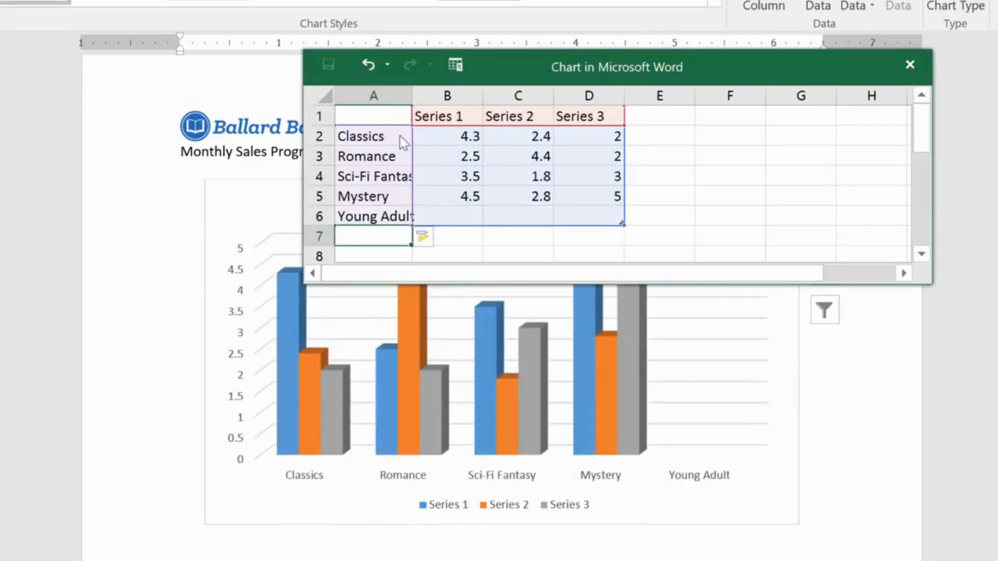
# Step: Rename the three series headings in B1 to D1 as Jan, Feb and March
pyautogui.click(470, 115)
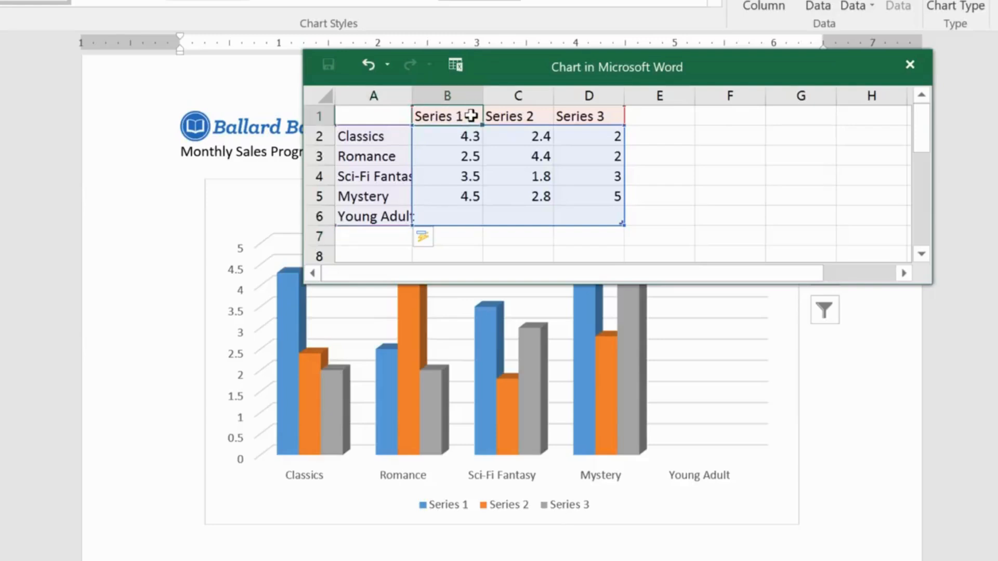
pyautogui.write('Jan')
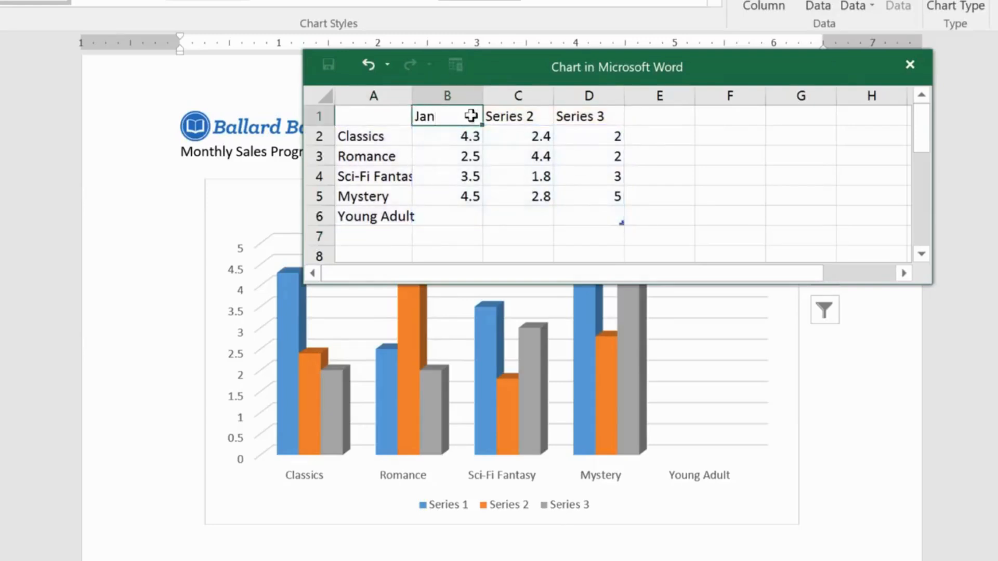
pyautogui.press('Tab')
pyautogui.write('Feb')
pyautogui.press('Tab')
pyautogui.write('March')
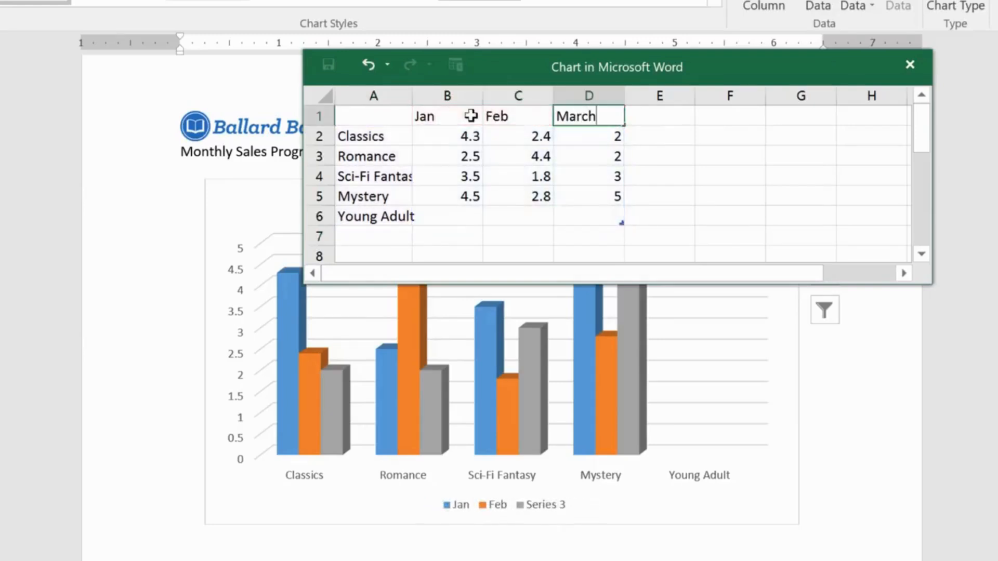
pyautogui.press('Tab')
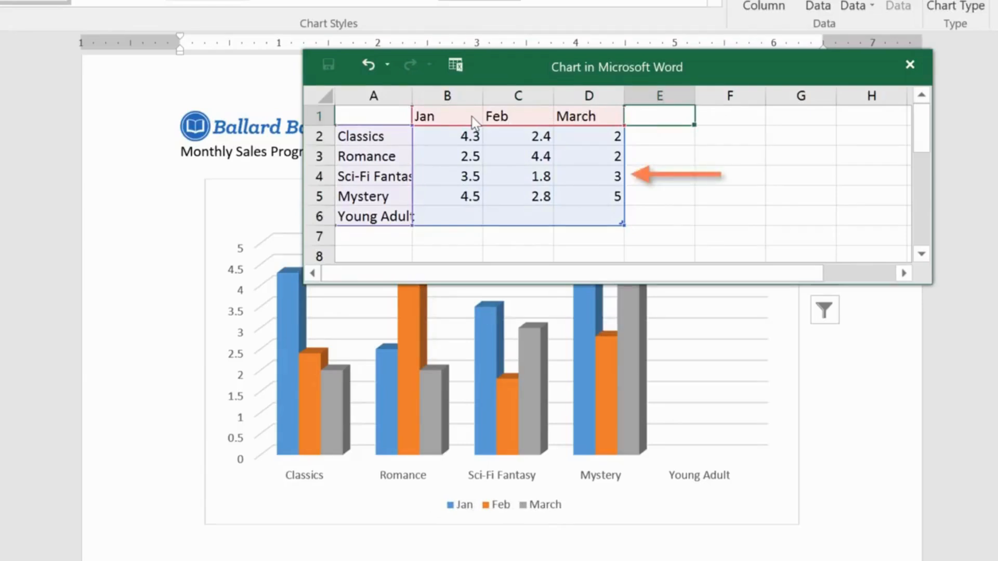
# Step: Add three more series headings, April, May and June, in cells E1 to G1
pyautogui.write('April')
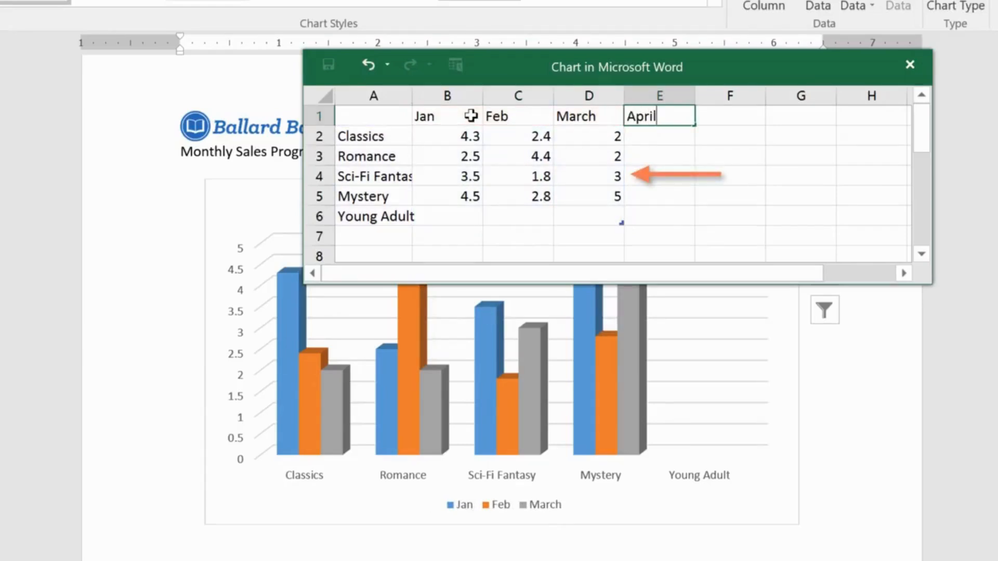
pyautogui.press('Tab')
pyautogui.write('May')
pyautogui.press('Tab')
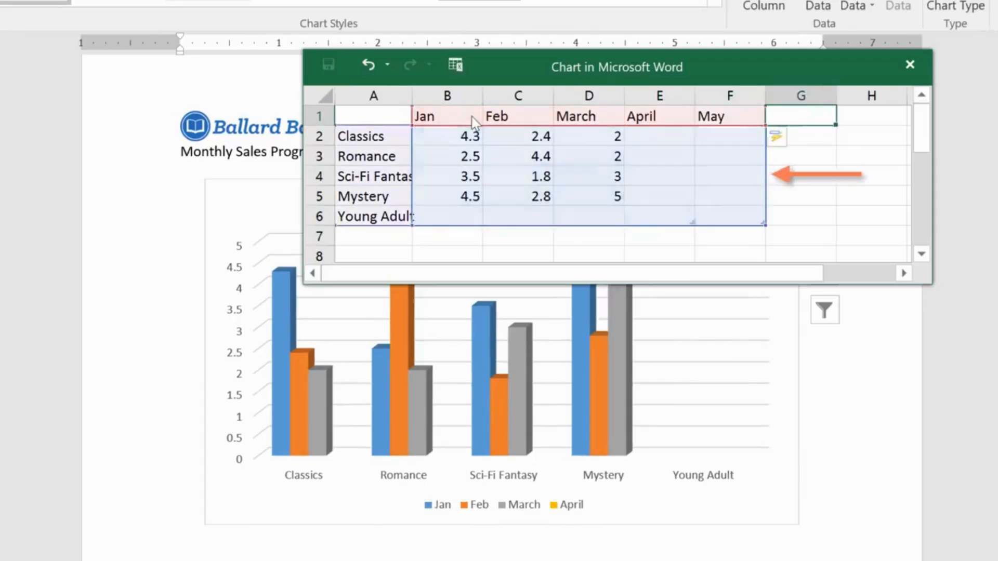
pyautogui.write('June')
pyautogui.press('Tab')
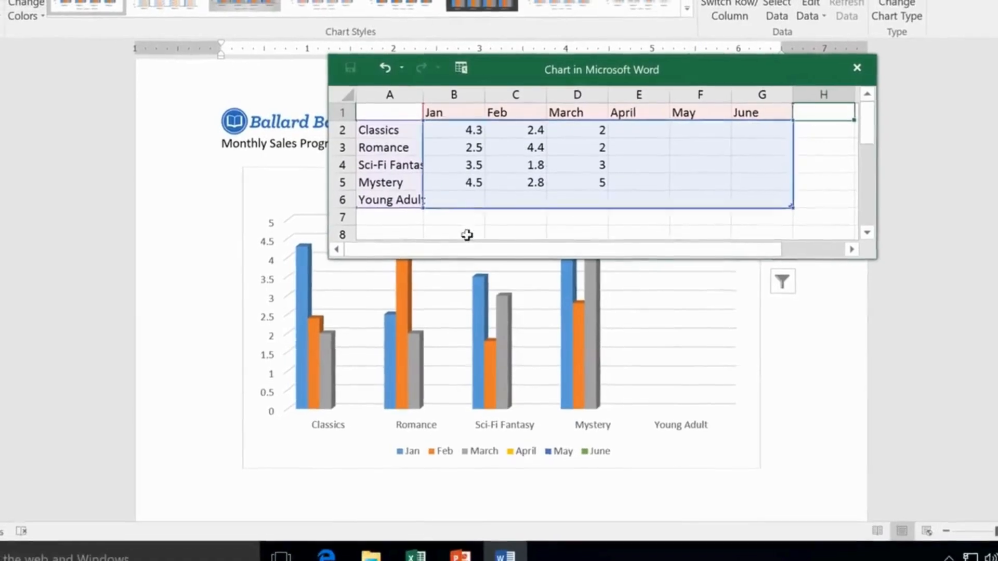
# Step: Switch to the Book Sales workbook in Excel and copy the sales figures in B2:G6
pyautogui.click(424, 544)
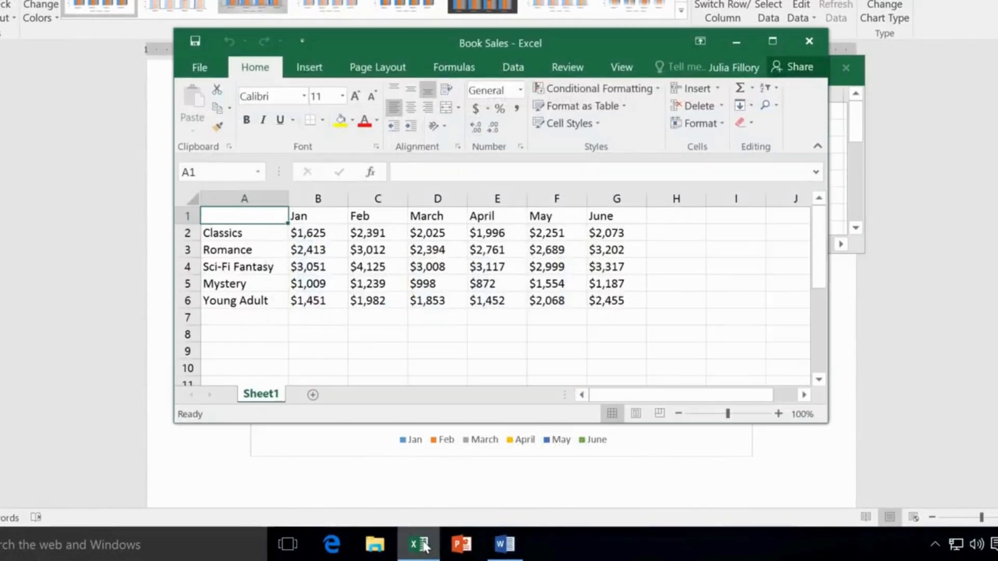
pyautogui.click(337, 233)
pyautogui.moveTo(337, 233); pyautogui.dragTo(605, 300)
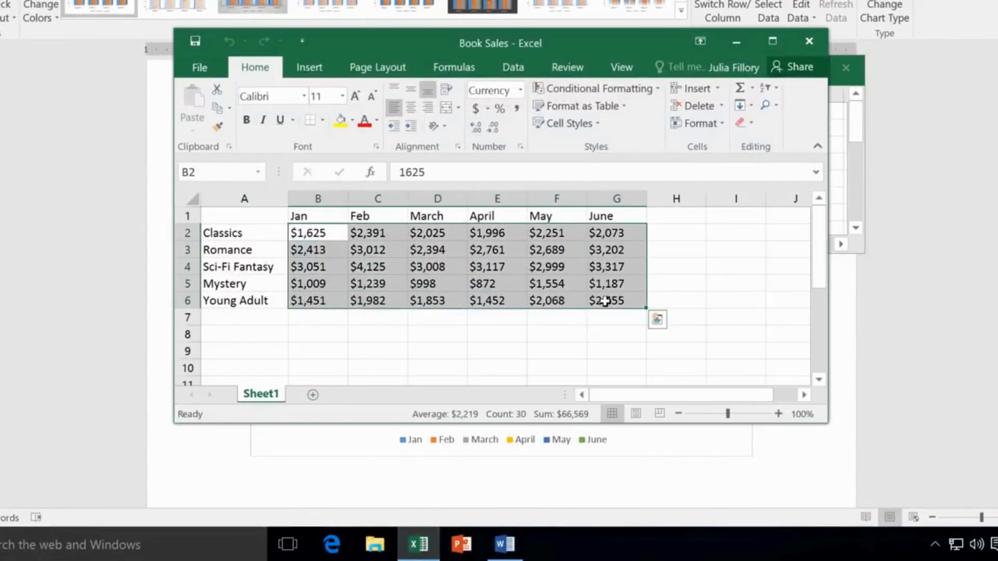
pyautogui.click(217, 111)
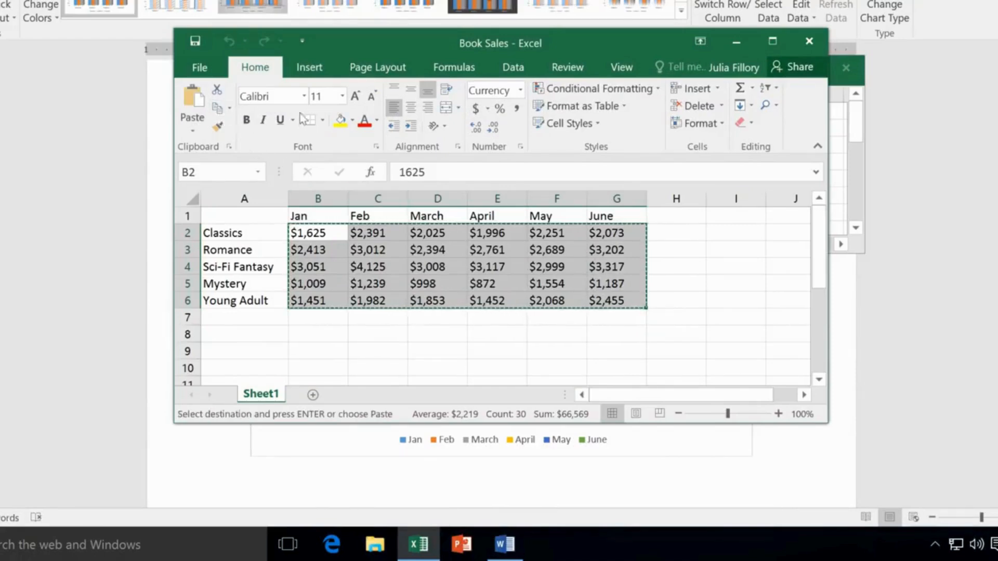
# Step: Return to Word, paste the copied sales figures over B2:G6 of the chart's data sheet, and close the sheet
pyautogui.click(737, 41)
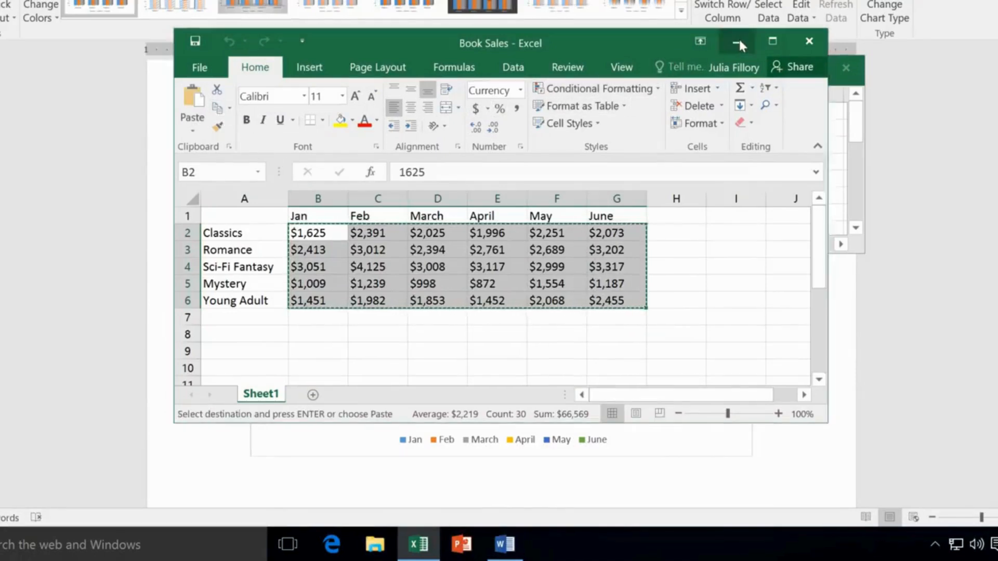
pyautogui.moveTo(468, 128); pyautogui.dragTo(746, 194)
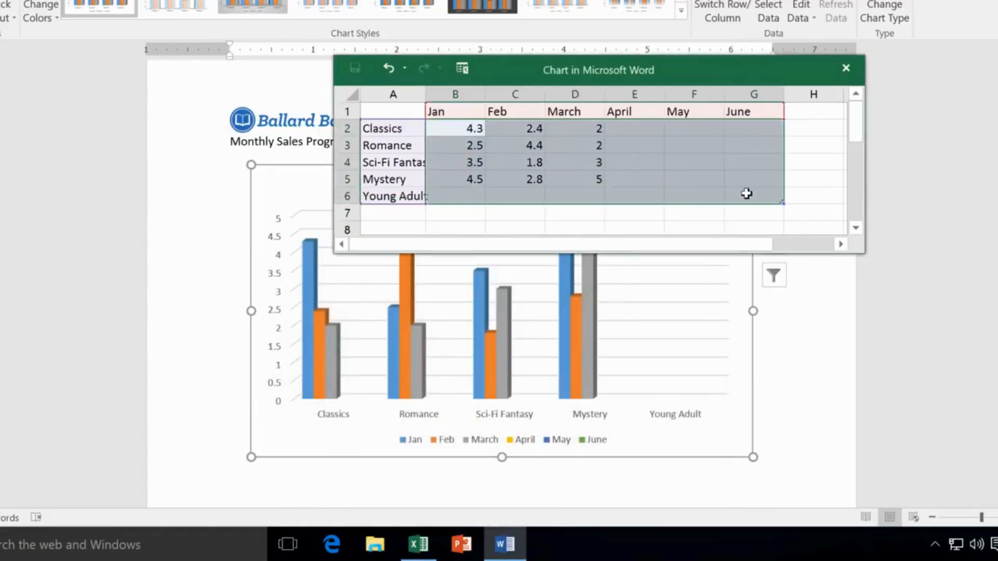
pyautogui.hotkey('ctrl', 'v')
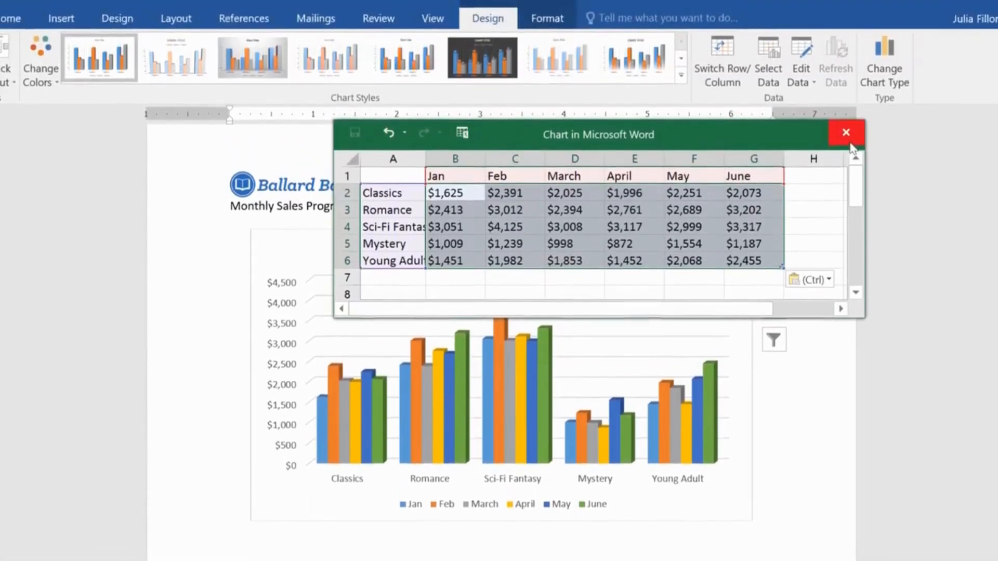
pyautogui.click(850, 160)
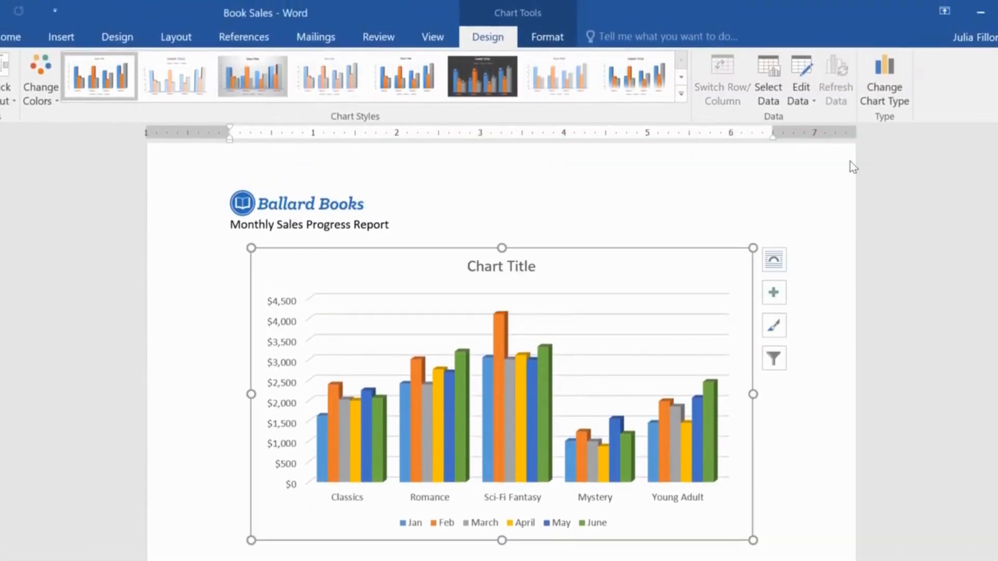
# Step: Replace the chart's placeholder title with Book Sales
pyautogui.click(499, 266)
pyautogui.moveTo(474, 266); pyautogui.dragTo(546, 265)
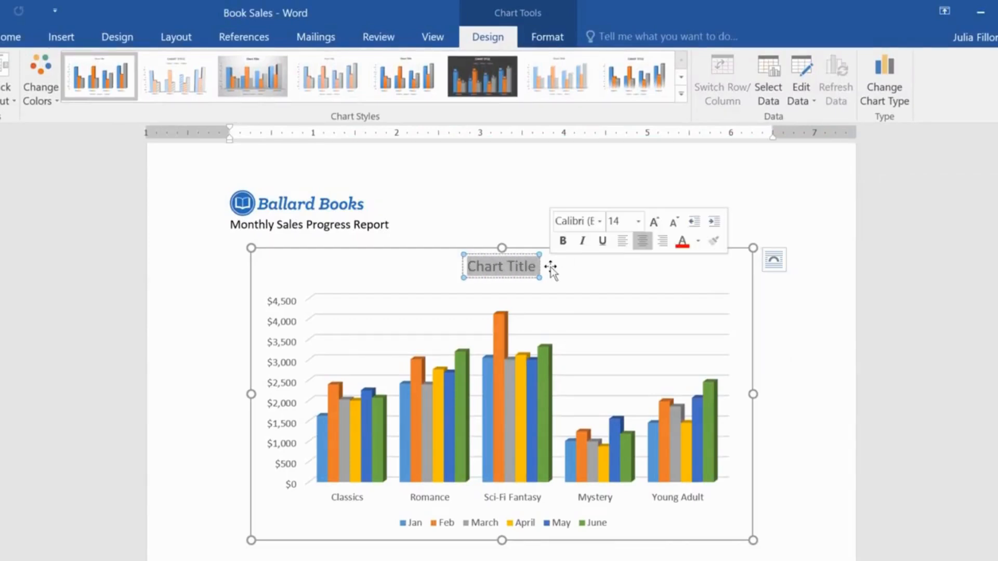
pyautogui.write('Book Sales')
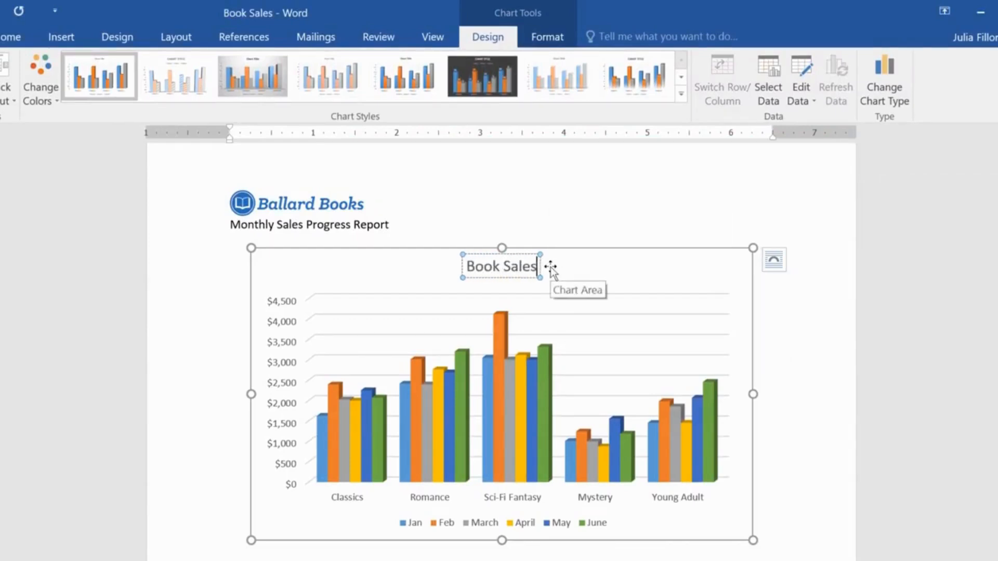
pyautogui.press('Escape')
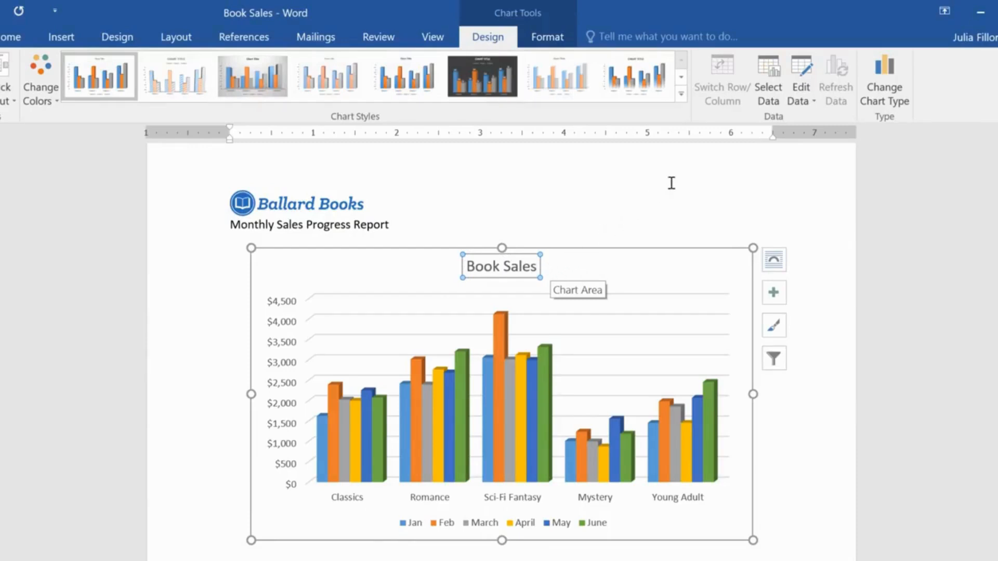
# Step: Switch the chart's rows and columns so the months run along the horizontal axis, and close the data sheet
pyautogui.click(804, 74)
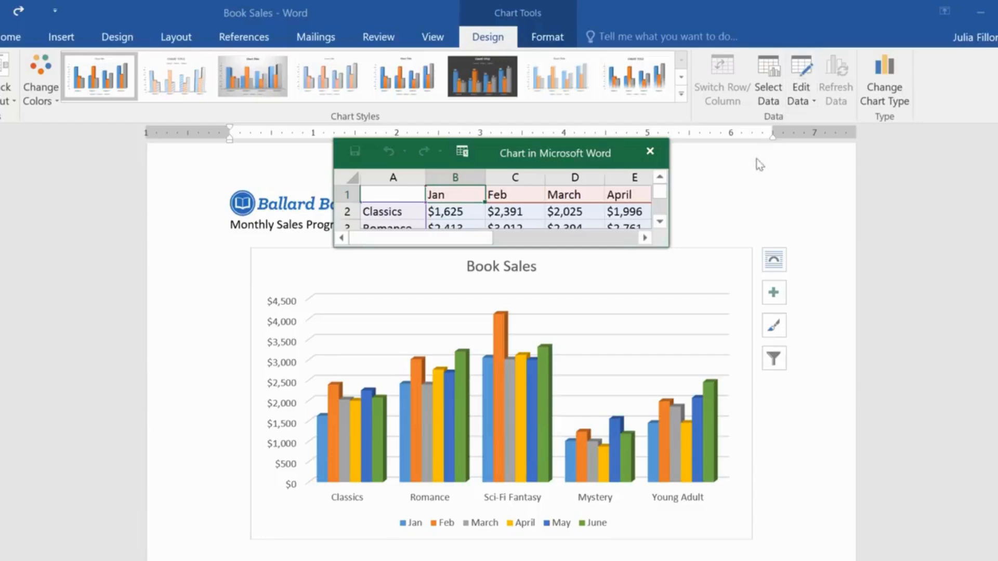
pyautogui.click(712, 265)
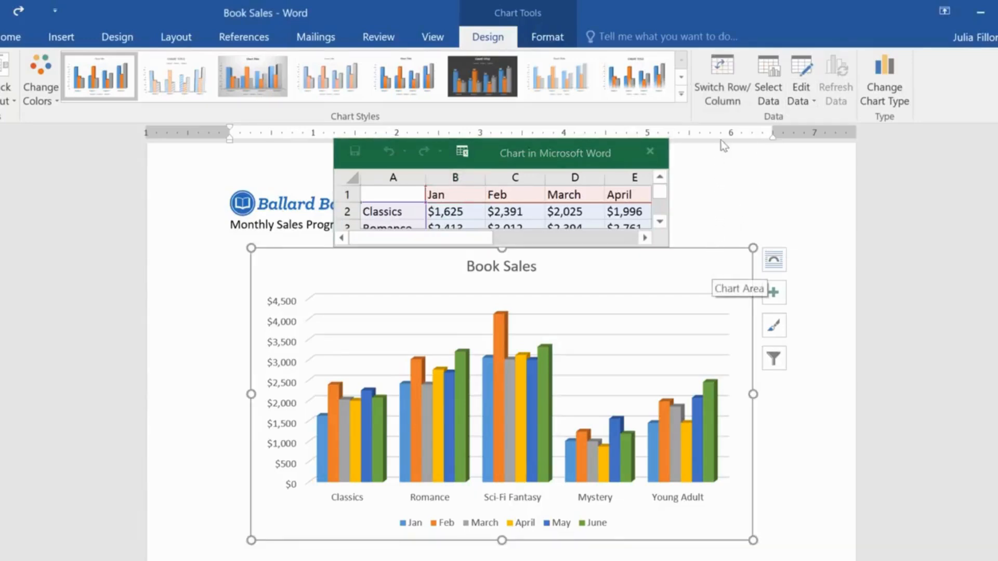
pyautogui.click(724, 104)
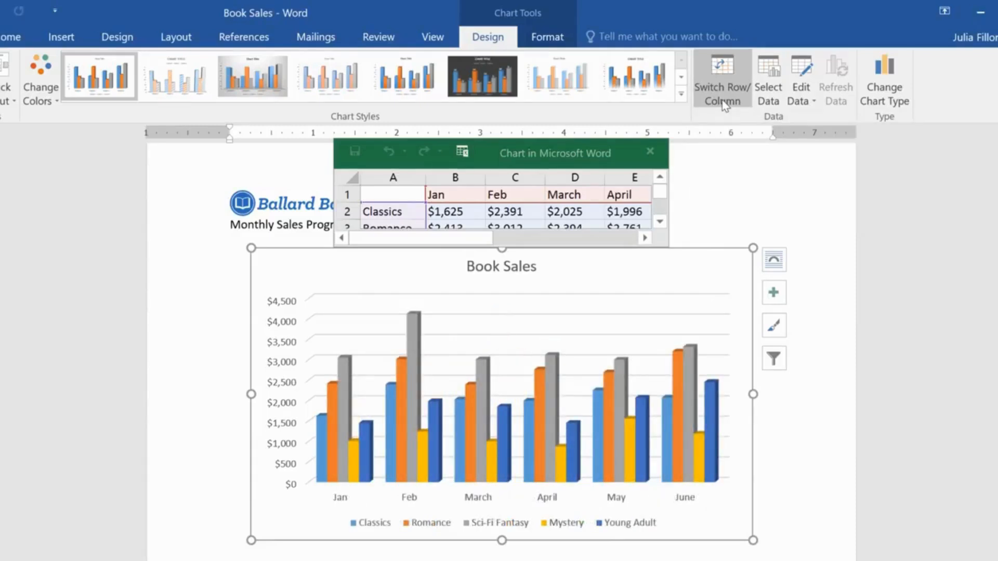
pyautogui.click(649, 152)
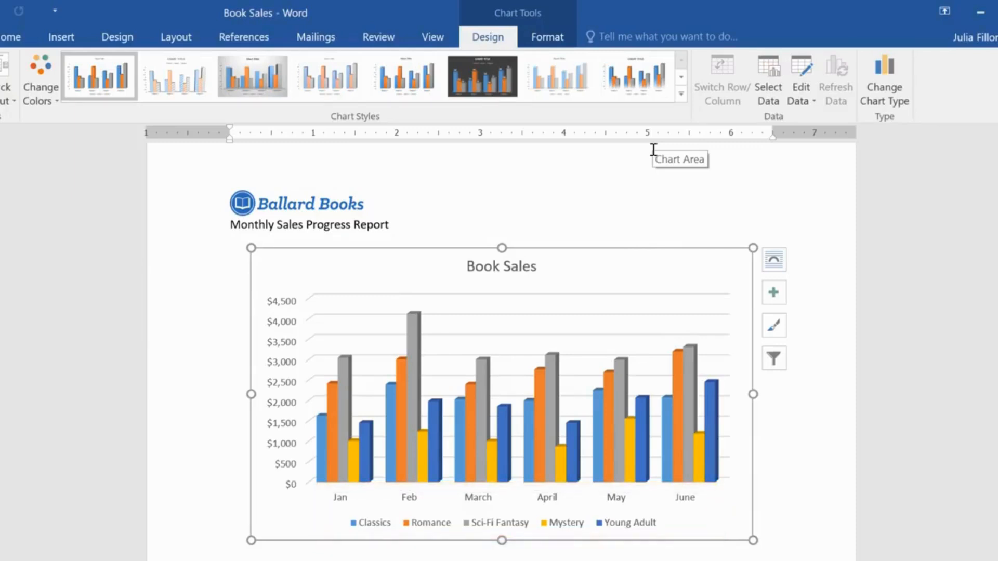
# Step: Change the Book Sales chart to the Line type and apply the dark Style 6 chart style
pyautogui.click(882, 93)
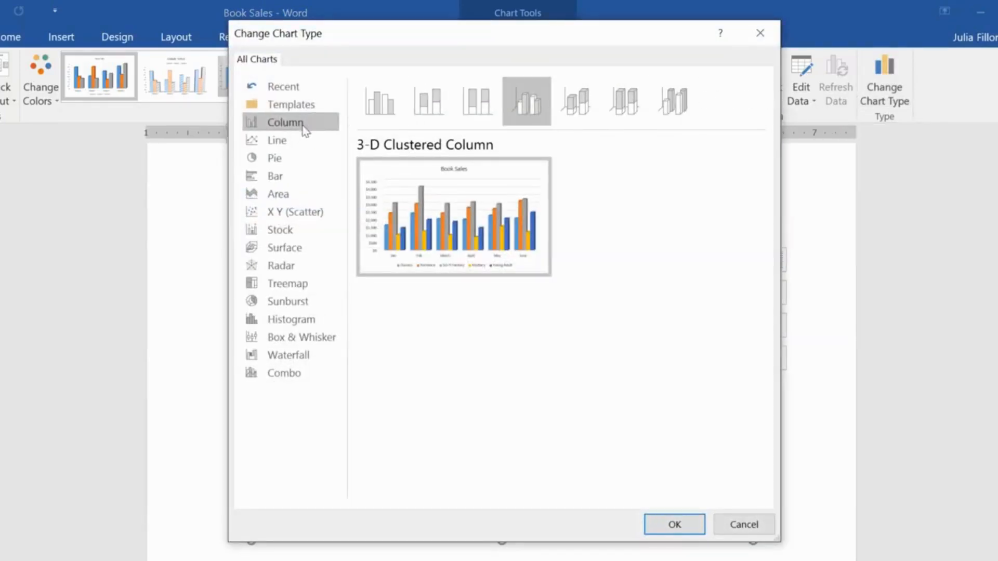
pyautogui.click(274, 140)
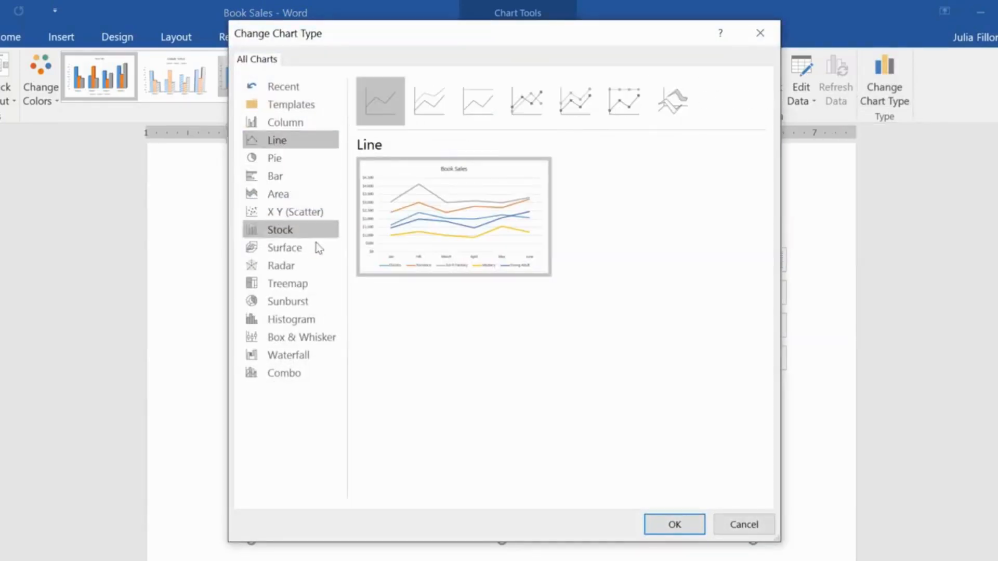
pyautogui.click(658, 524)
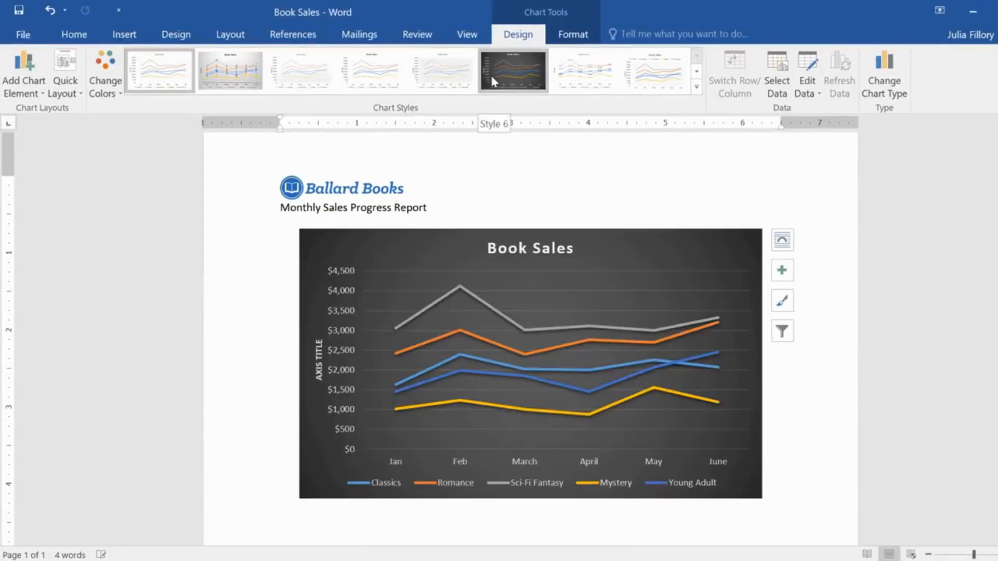
pyautogui.click(493, 81)
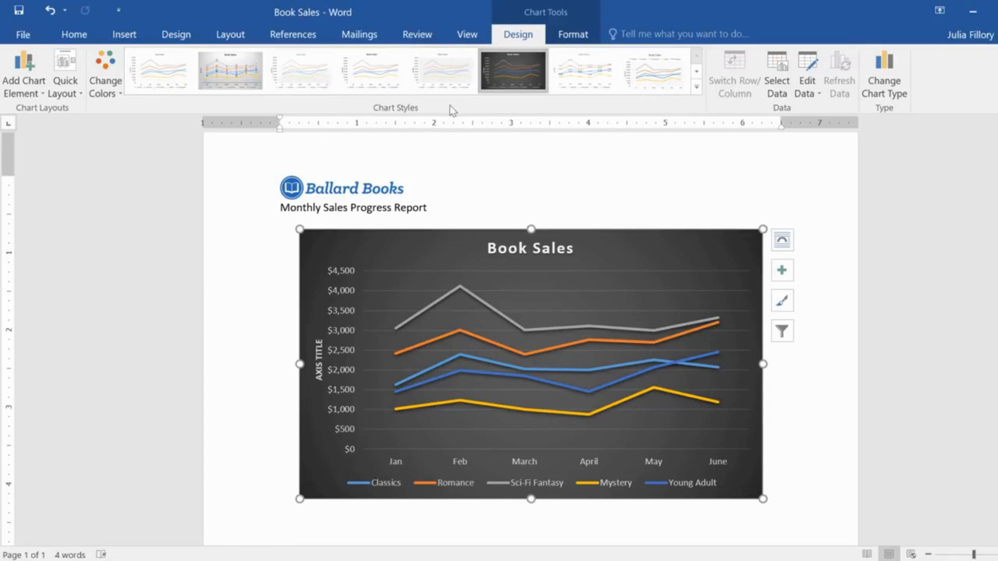
# Step: Apply a quick layout to the Book Sales chart with data labels on the lines, a legend on the right and no axis title
pyautogui.click(61, 94)
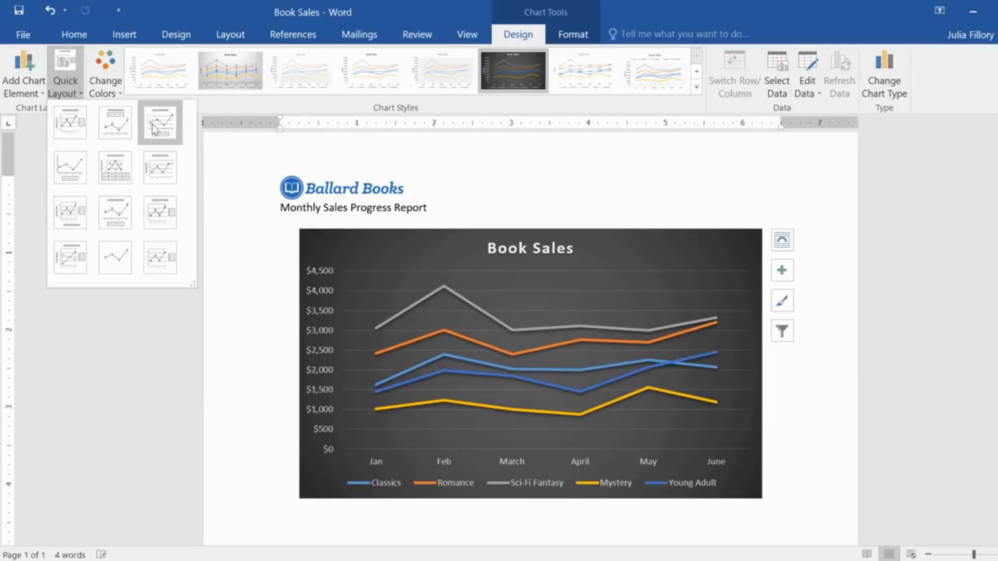
pyautogui.click(156, 207)
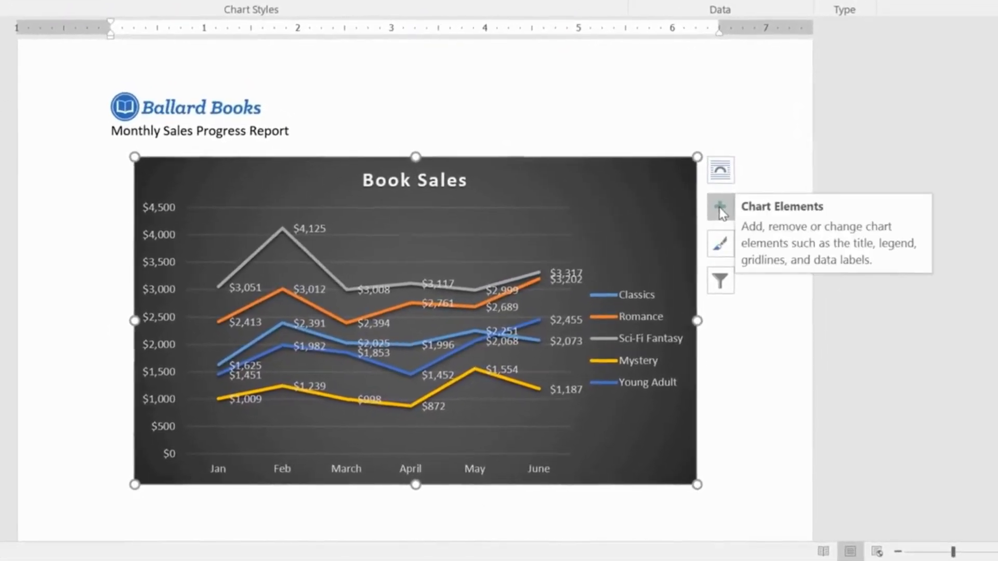
# Step: Replace the chart's data labels with a data table, and place the legend at the bottom of the chart
pyautogui.click(719, 210)
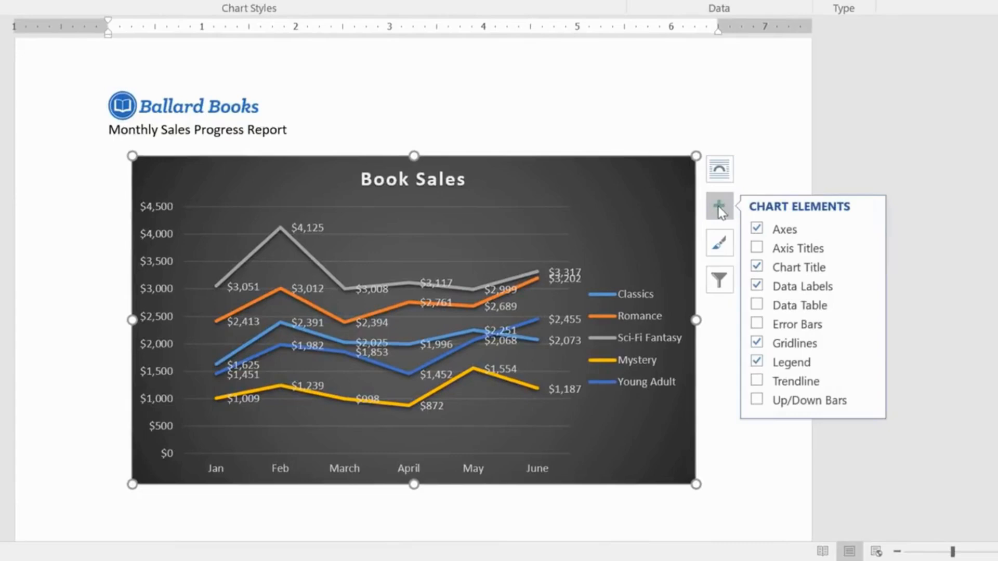
pyautogui.click(759, 283)
pyautogui.click(758, 305)
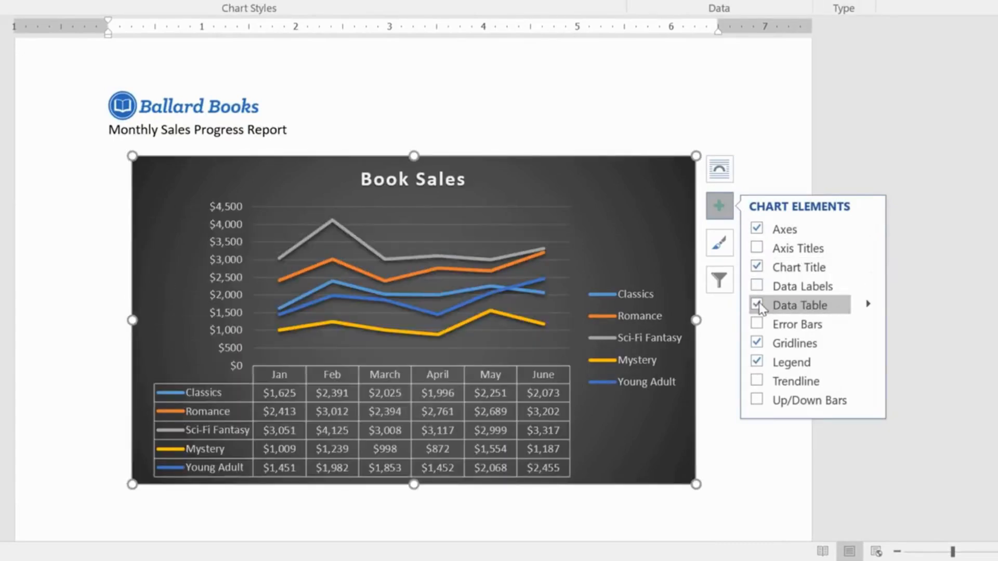
pyautogui.click(868, 362)
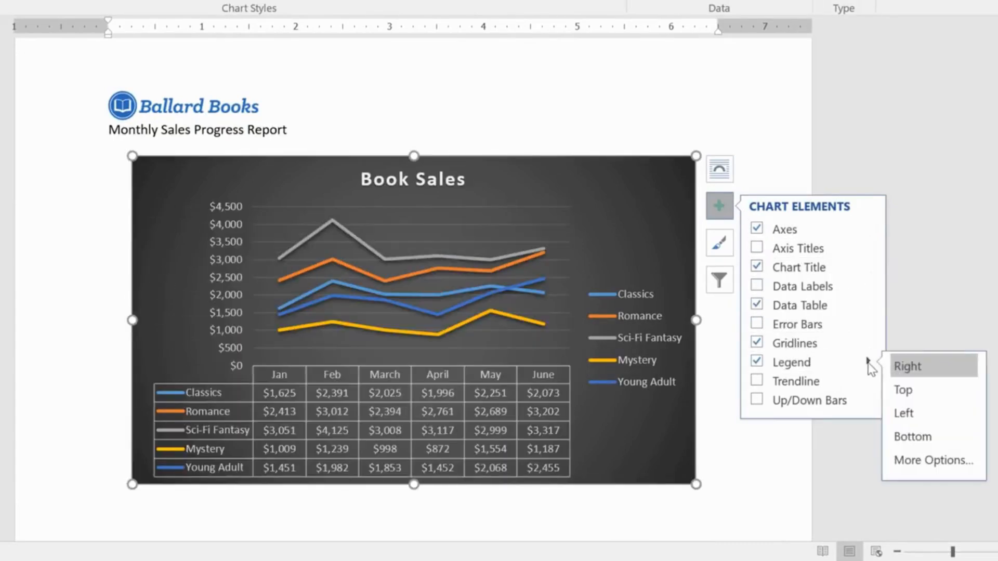
pyautogui.click(921, 432)
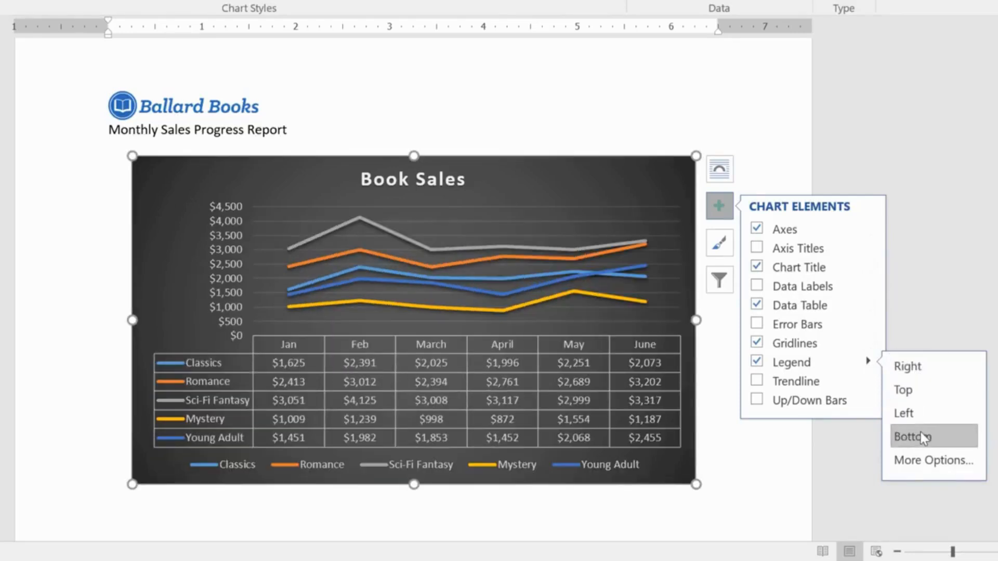
pyautogui.click(921, 432)
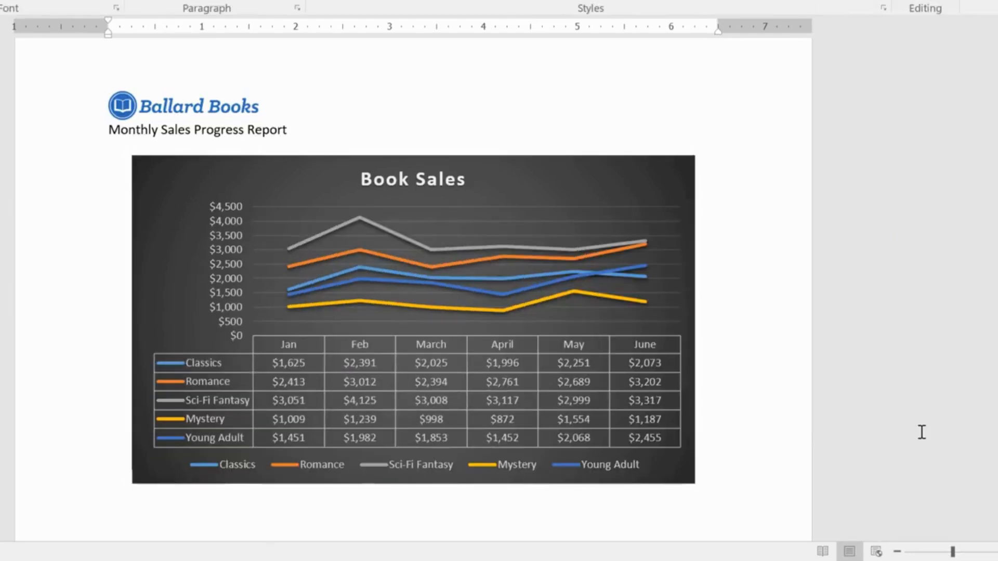